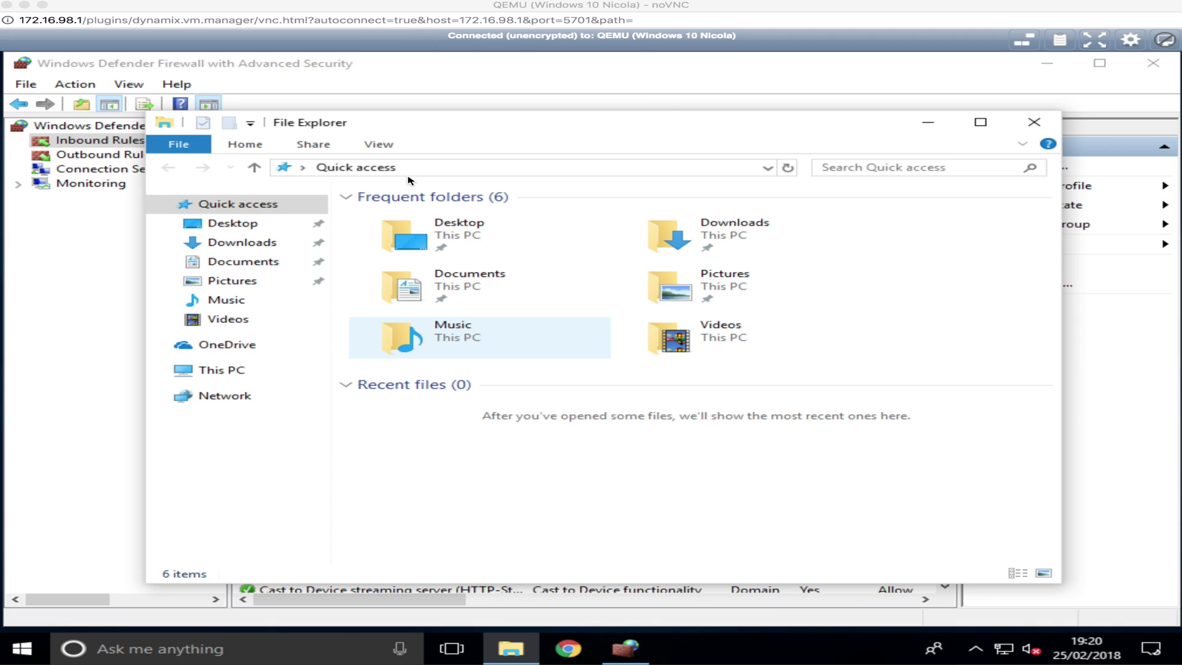
# Launch Registry Editor by running regedit from the File Explorer address bar.
pyautogui.click(466, 178)
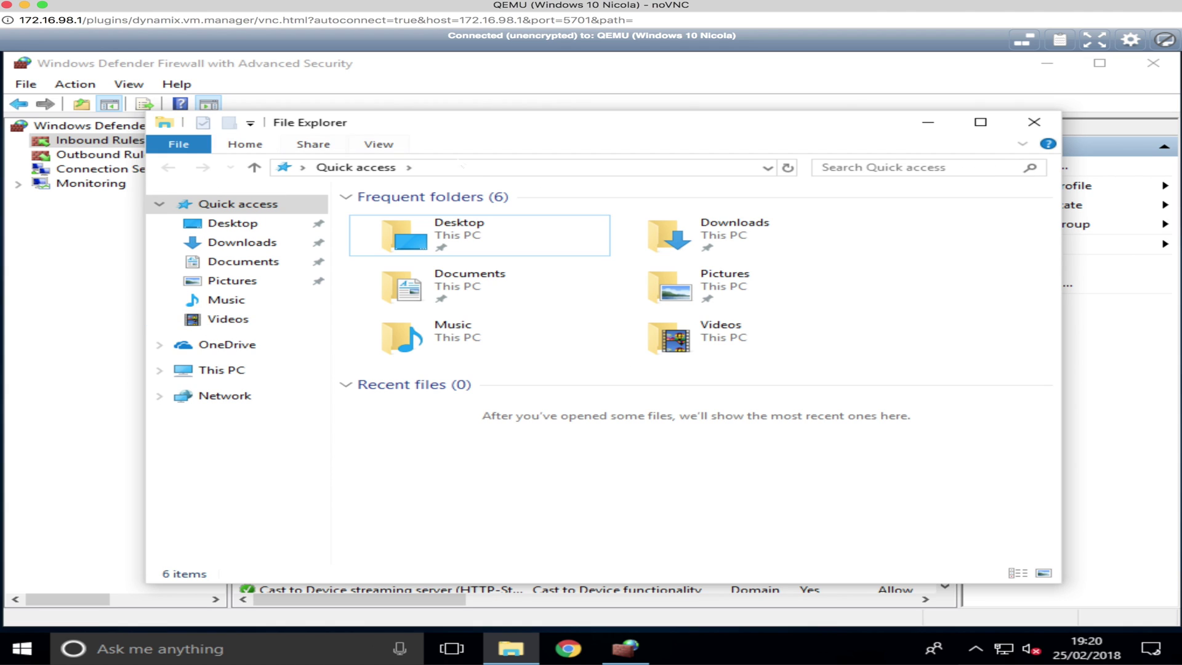
pyautogui.click(466, 168)
pyautogui.write('regedit')
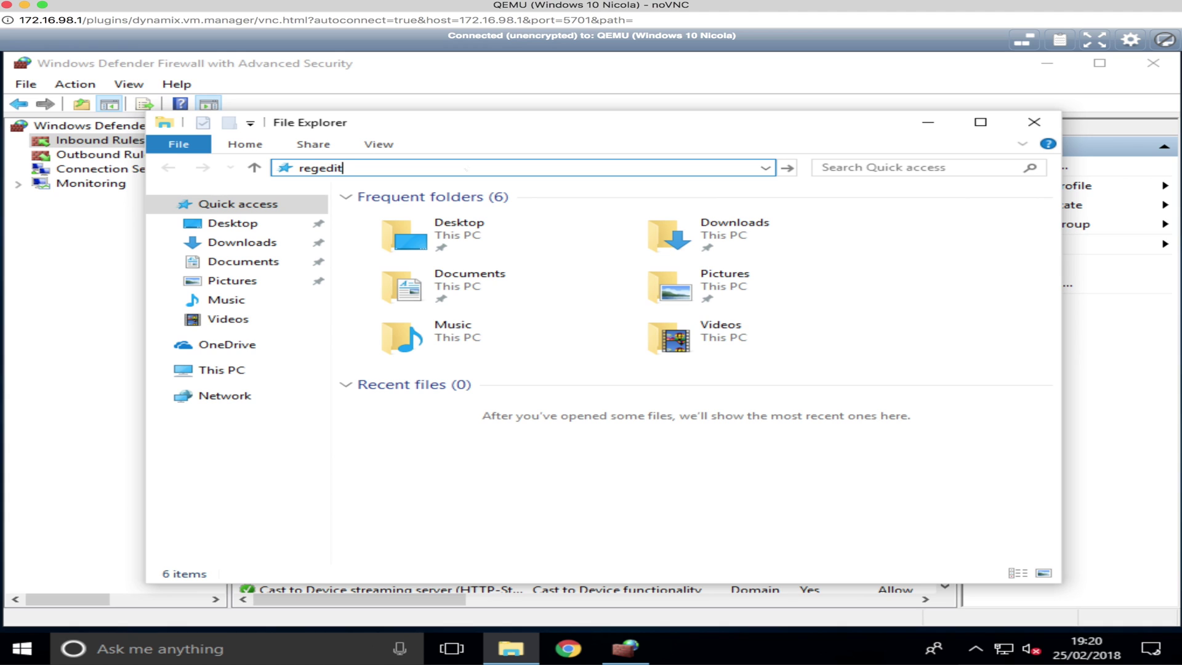
pyautogui.press('Return')
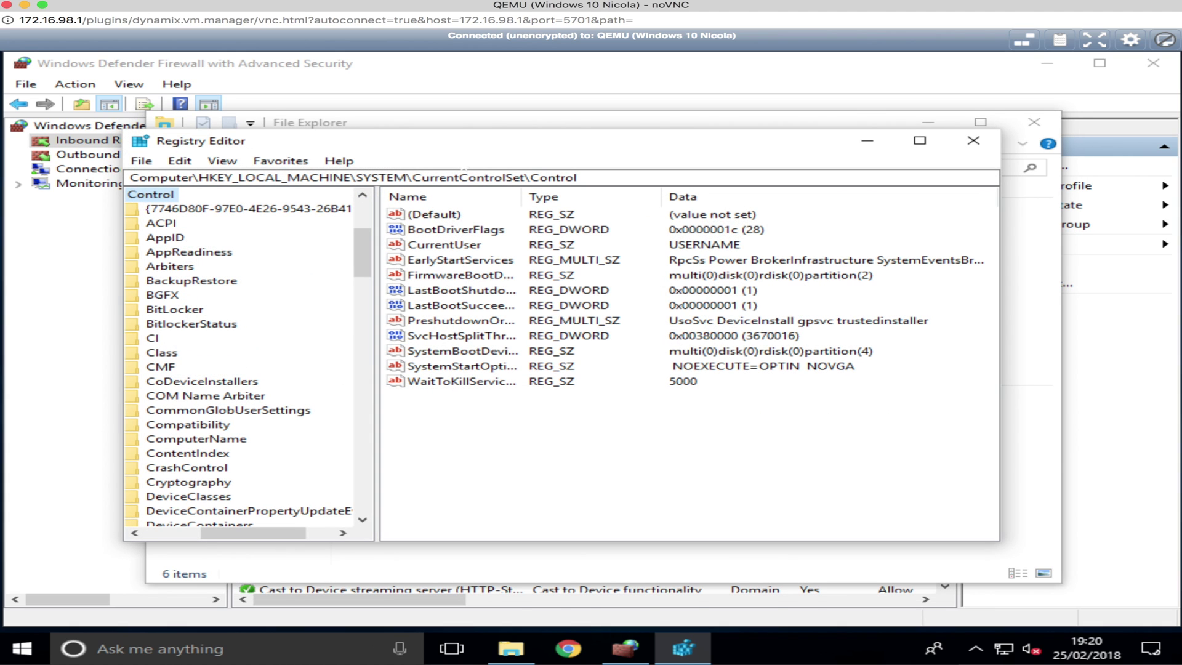
# Maximize Registry Editor and widen the key tree pane to show full names.
pyautogui.click(919, 141)
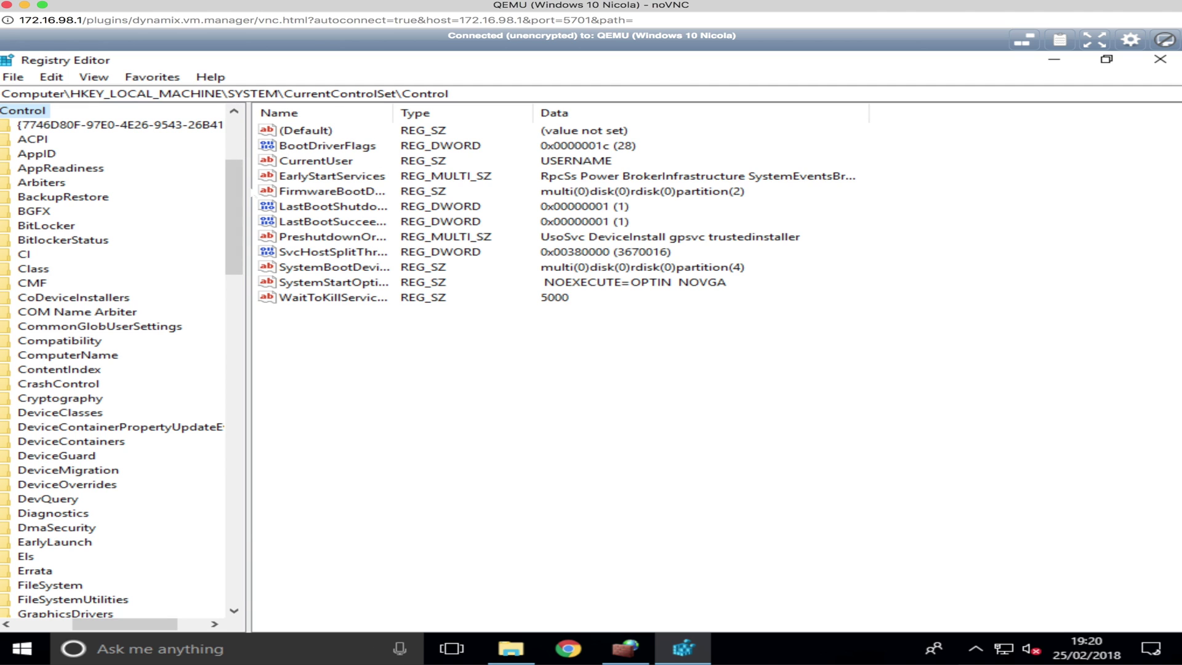
pyautogui.moveTo(232, 185); pyautogui.dragTo(234, 112)
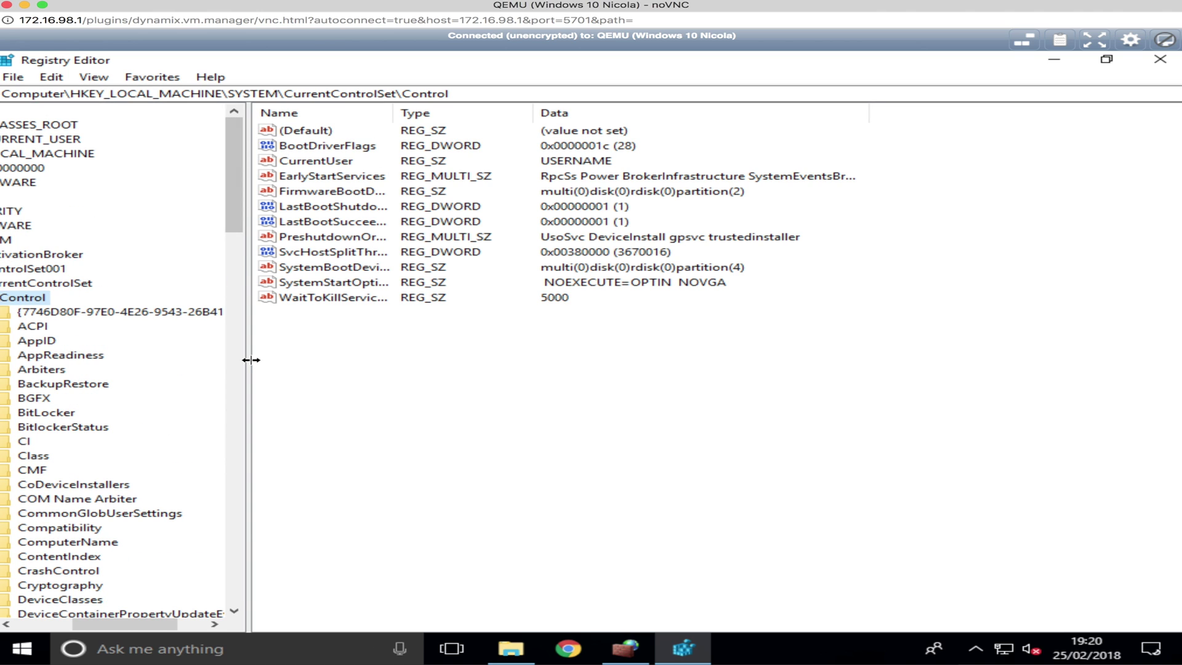
pyautogui.moveTo(250, 360); pyautogui.dragTo(397, 358)
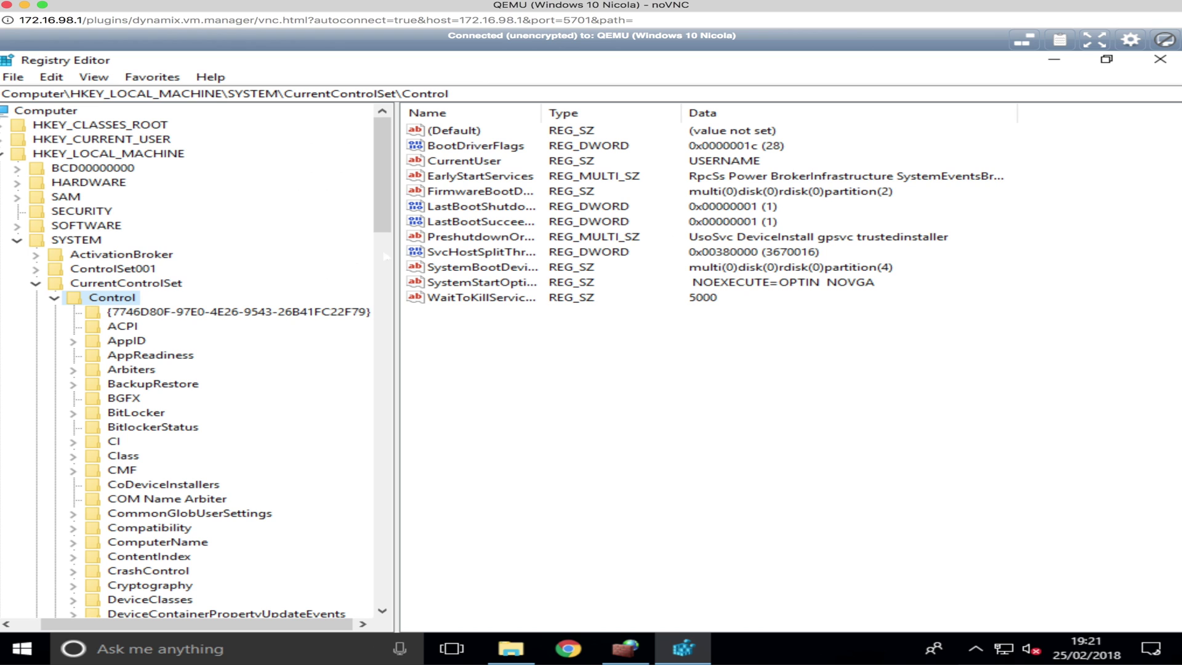
pyautogui.moveTo(383, 231); pyautogui.dragTo(374, 510)
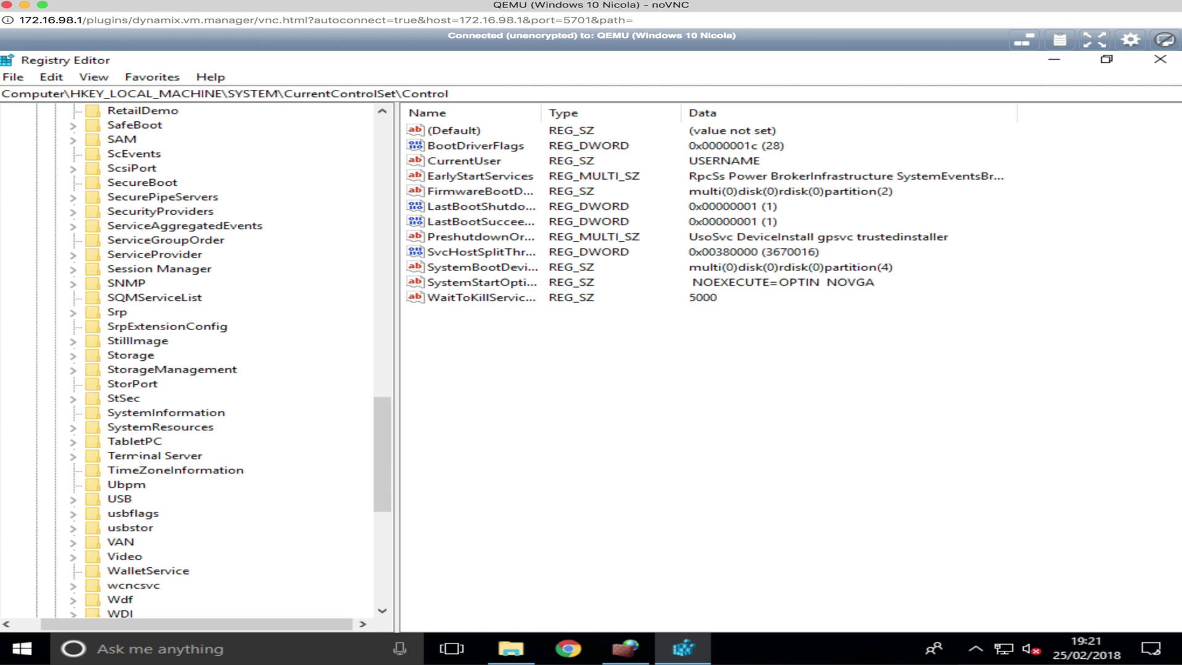
# Expand Terminal Server and WinStations, then select the RDP-Tcp key.
pyautogui.click(137, 457)
pyautogui.click(73, 456)
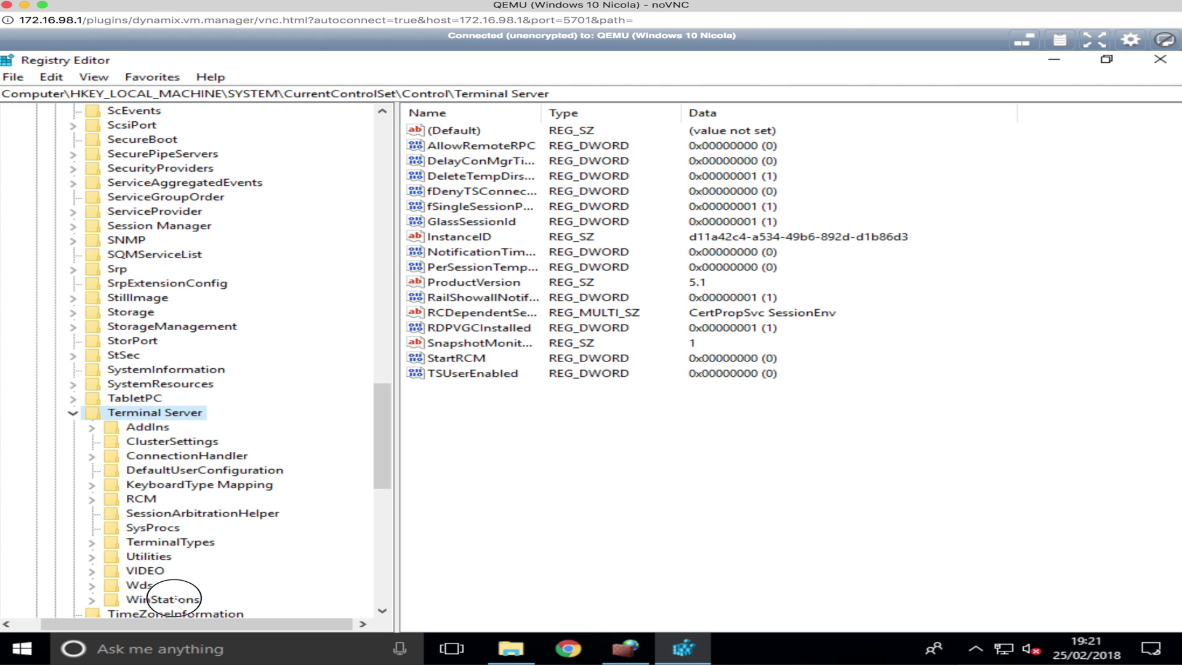
pyautogui.click(174, 598)
pyautogui.moveTo(382, 483); pyautogui.dragTo(386, 528)
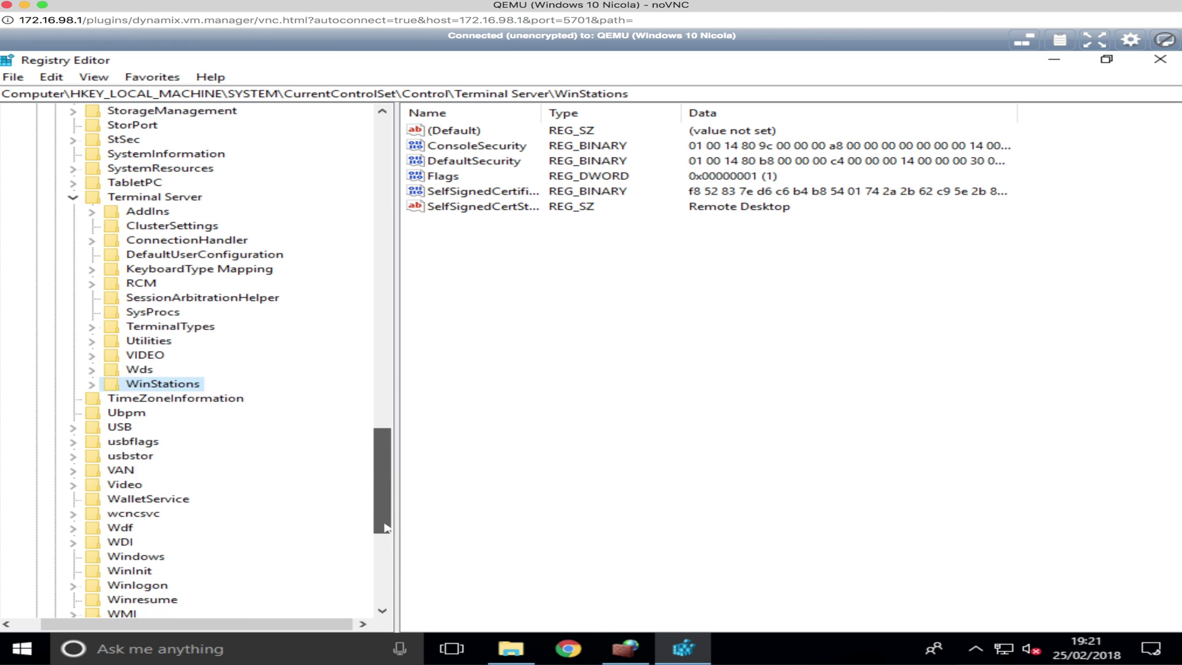
pyautogui.click(91, 384)
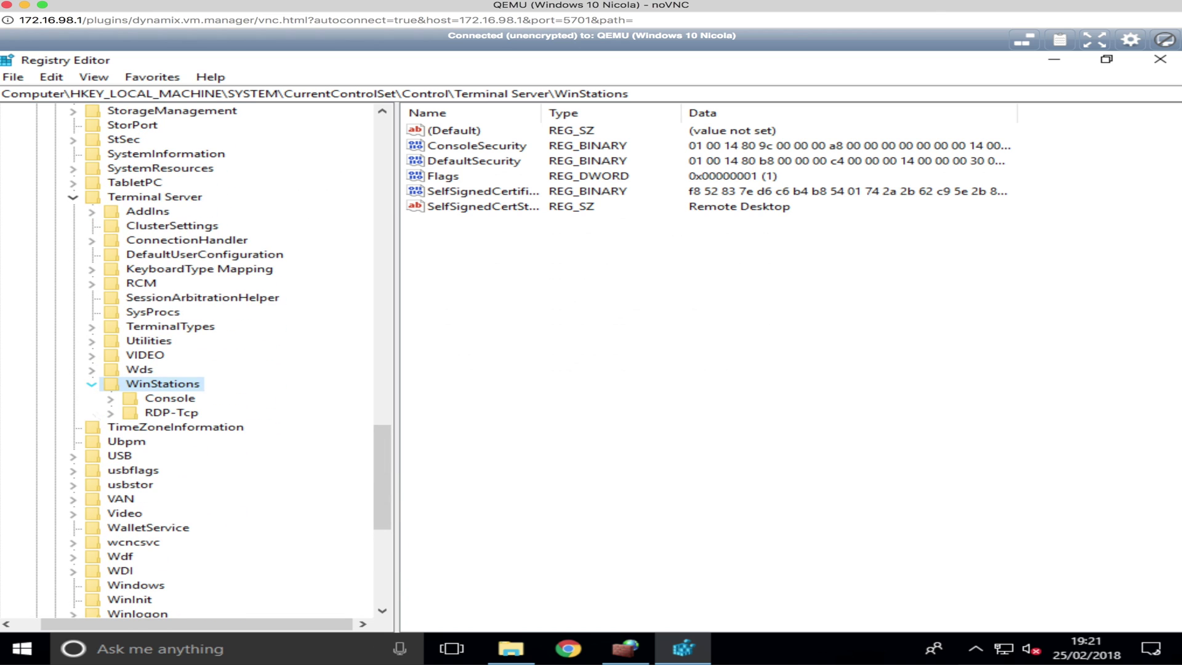
pyautogui.click(171, 412)
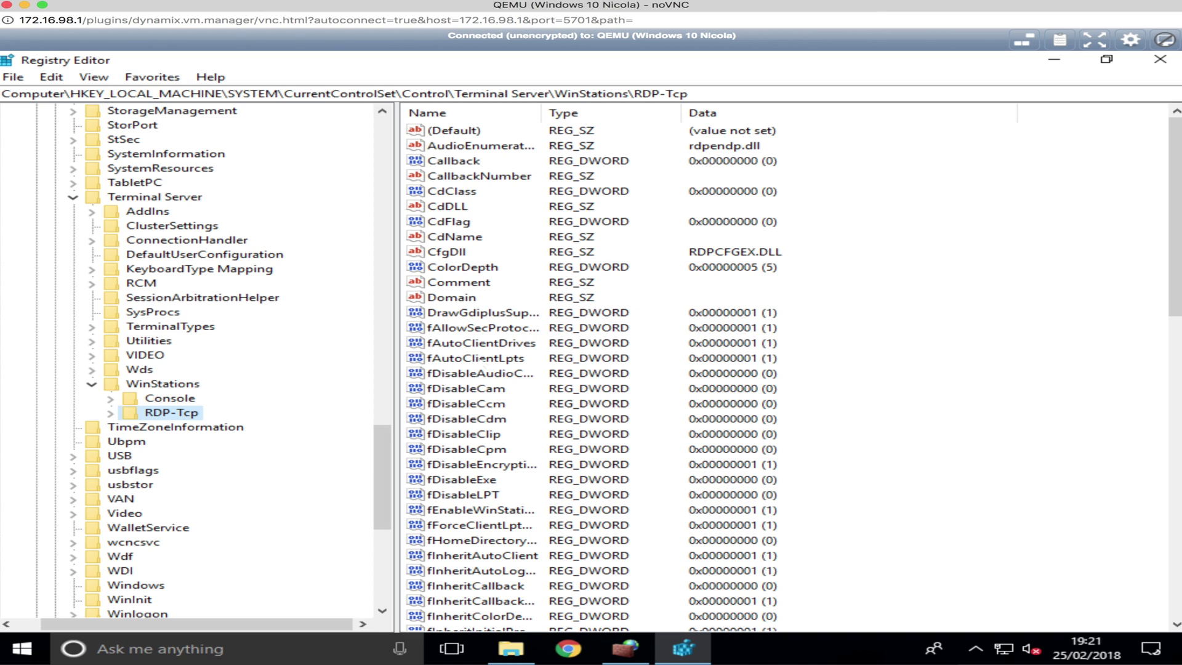
# Change the RDP-Tcp PortNumber value from 3389 to decimal 4031.
pyautogui.click(463, 359)
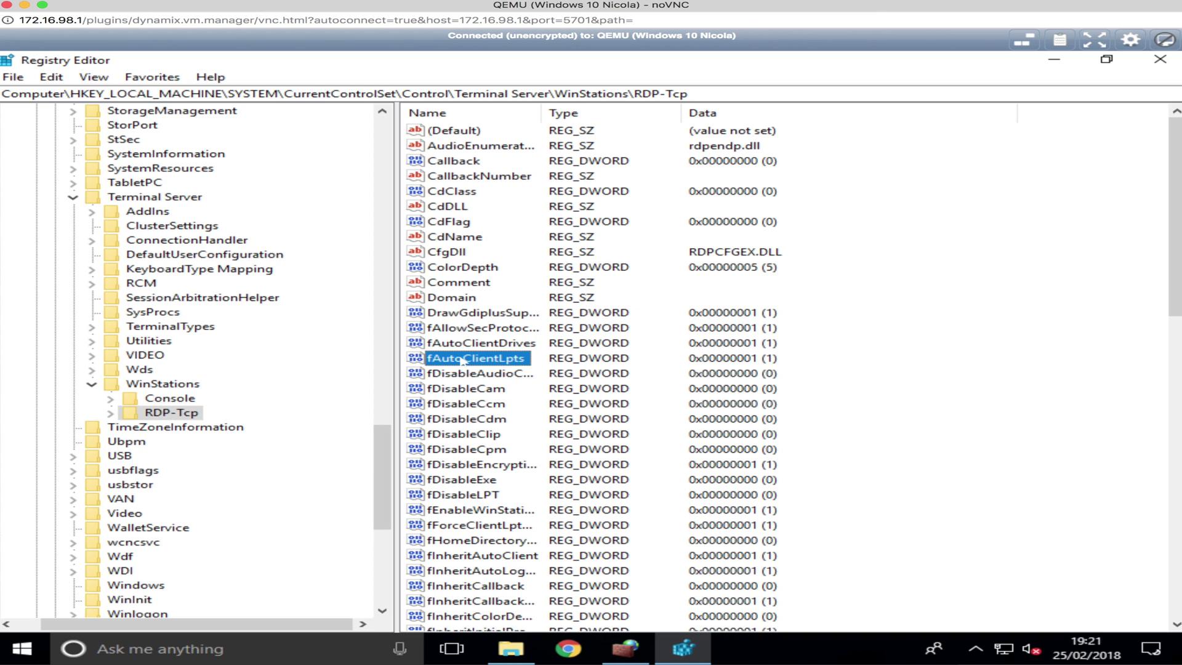
pyautogui.write('port')
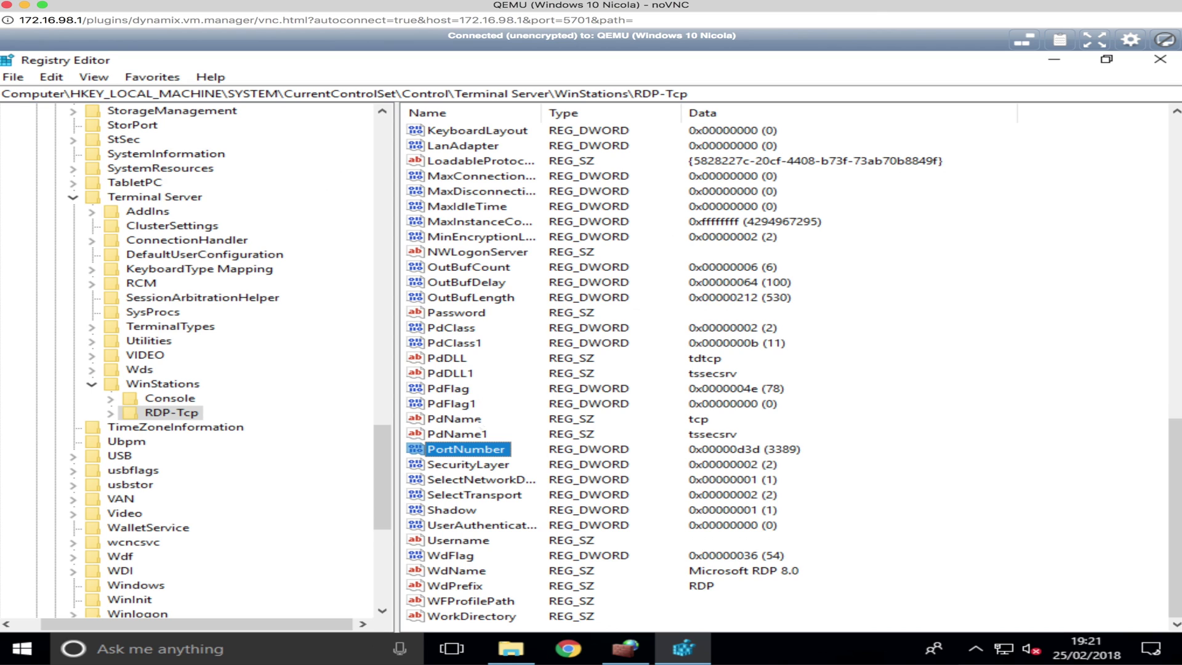
pyautogui.doubleClick(418, 452)
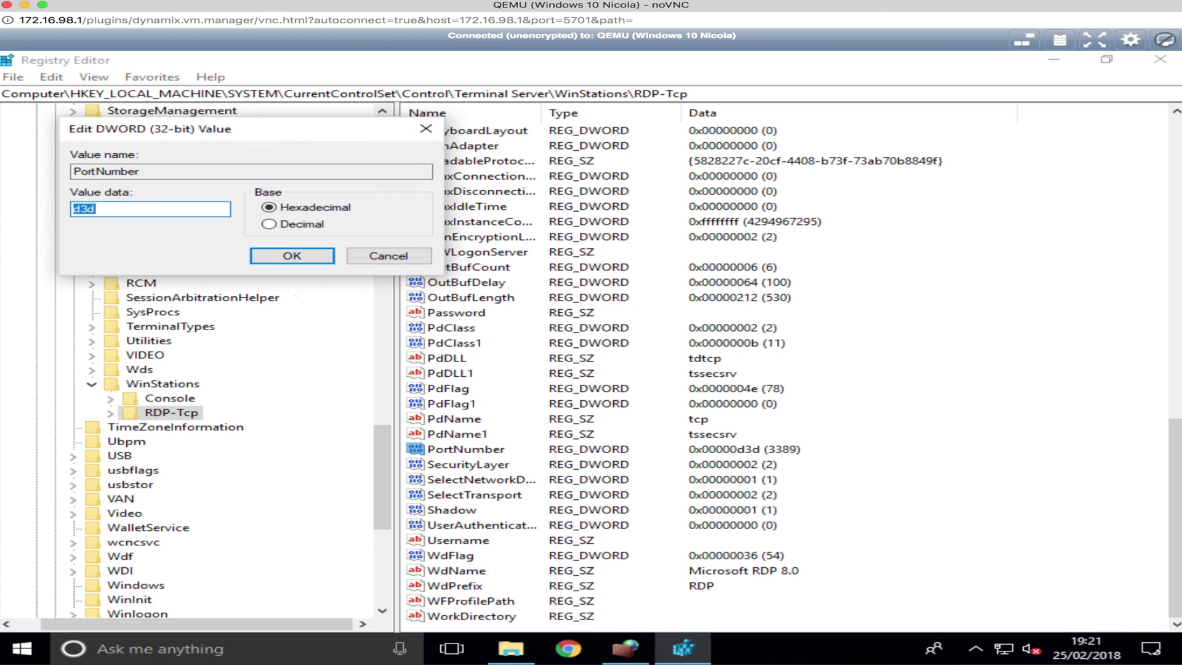
pyautogui.click(269, 224)
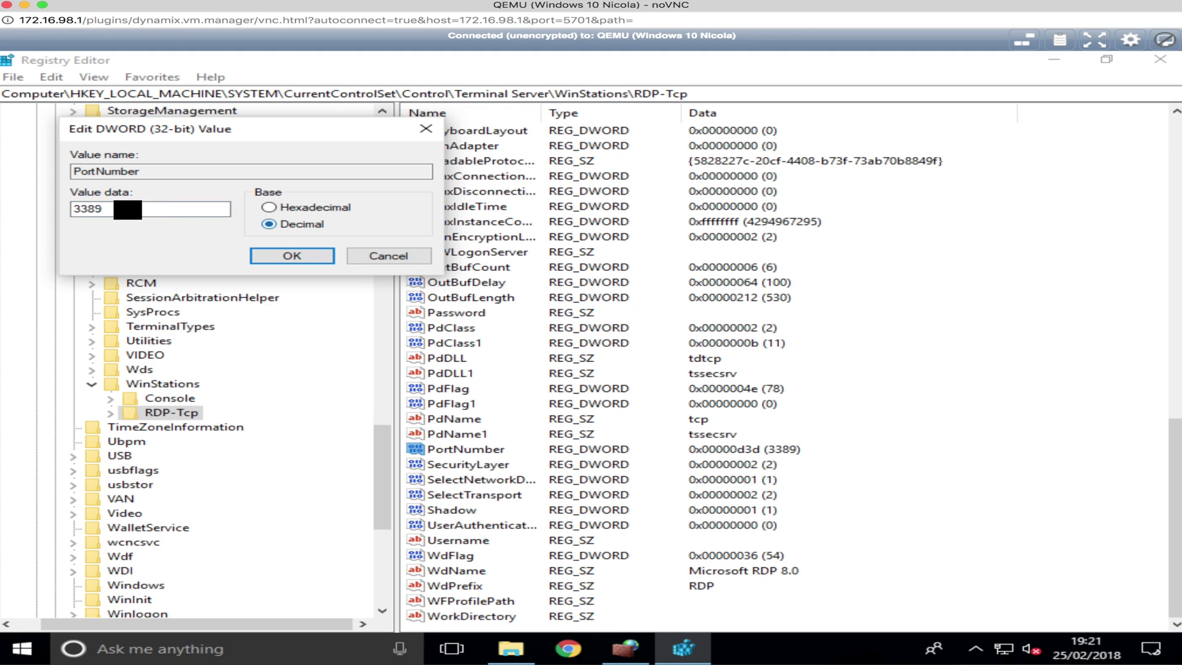
pyautogui.click(153, 211)
pyautogui.press('BackSpace')
pyautogui.press('BackSpace')
pyautogui.press('BackSpace')
pyautogui.press('BackSpace')
pyautogui.write('4031')
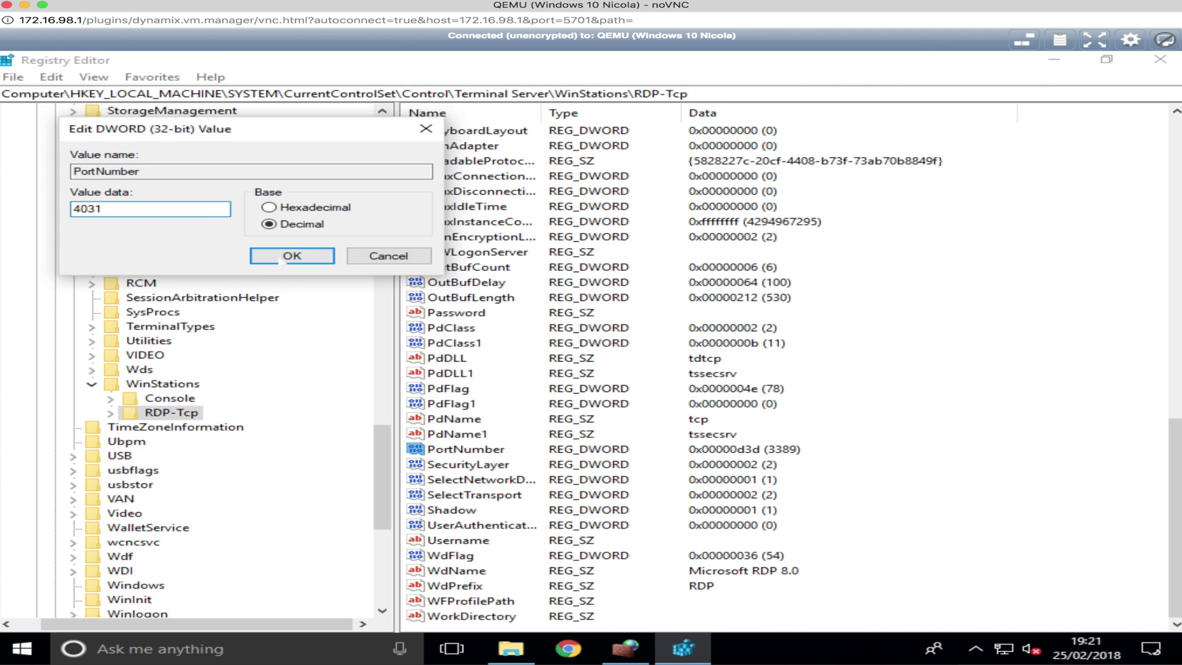
pyautogui.press('Return')
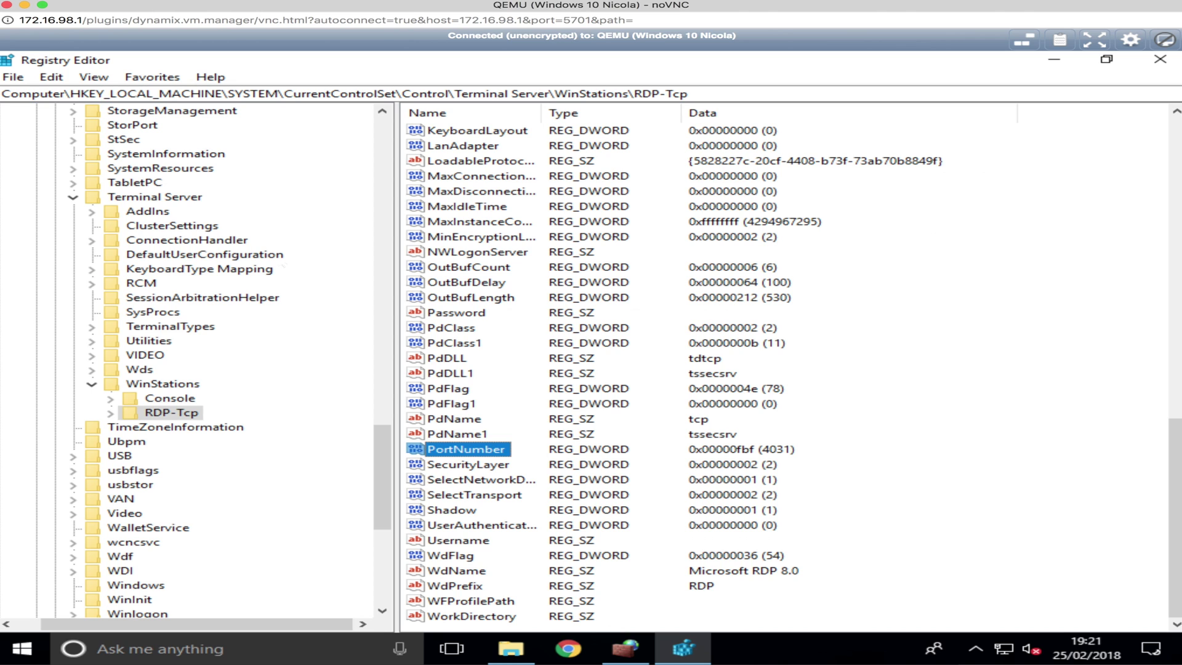
# Close Registry Editor and File Explorer, then start a new port-type inbound firewall rule.
pyautogui.click(1161, 61)
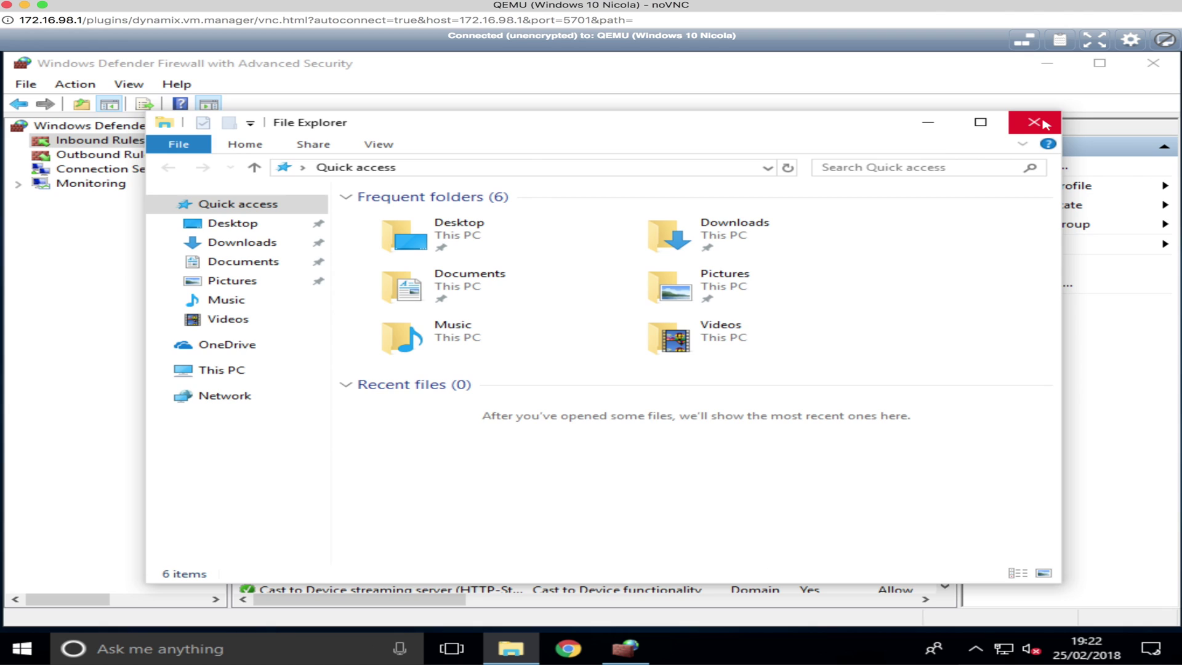
pyautogui.click(1045, 124)
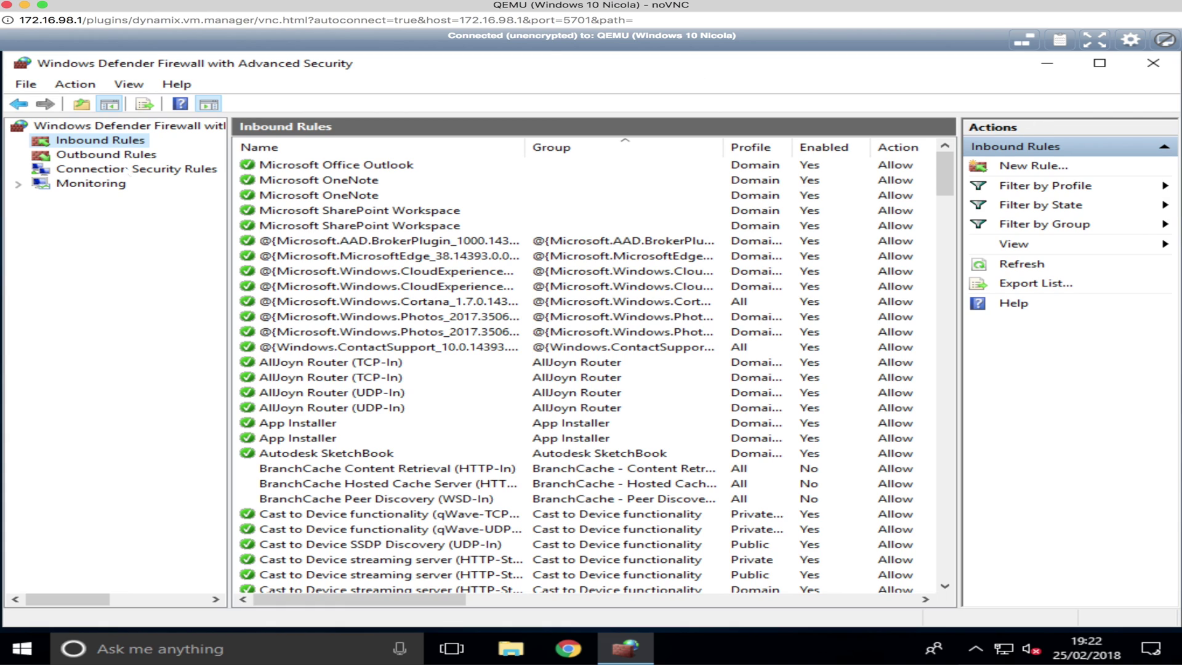
pyautogui.rightClick(100, 142)
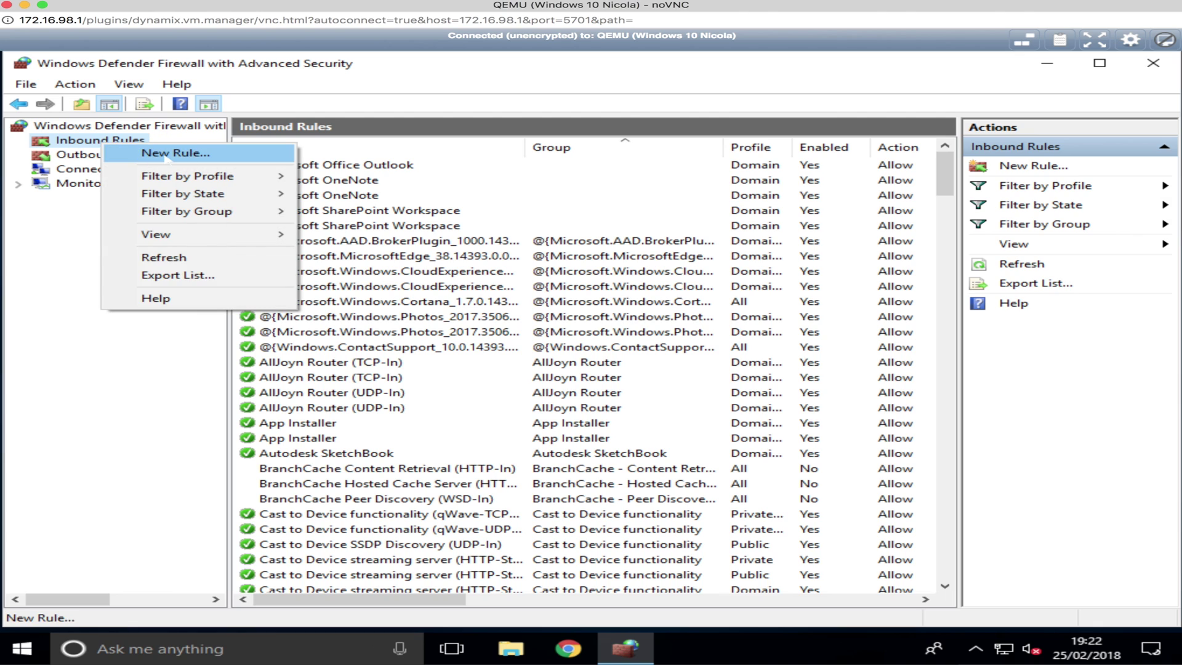
pyautogui.click(172, 152)
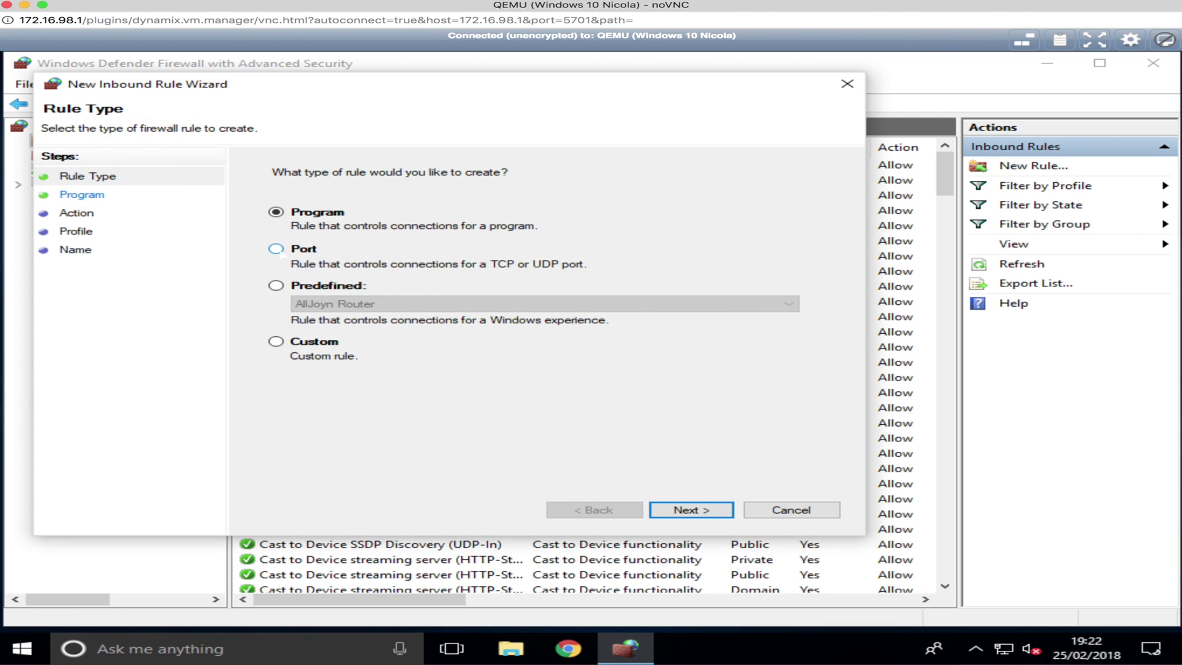
pyautogui.click(276, 249)
pyautogui.click(687, 511)
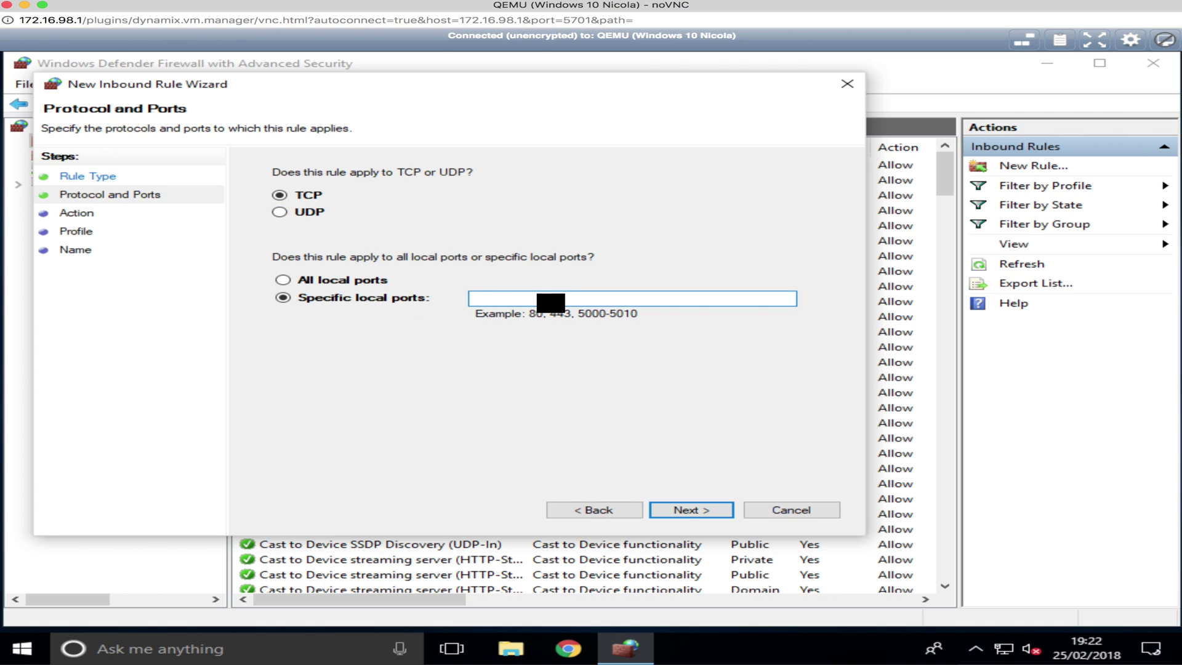
# Allow local port 4031 on all profiles and name the inbound rule RDC4031IN.
pyautogui.write('4031')
pyautogui.click(704, 510)
pyautogui.click(706, 511)
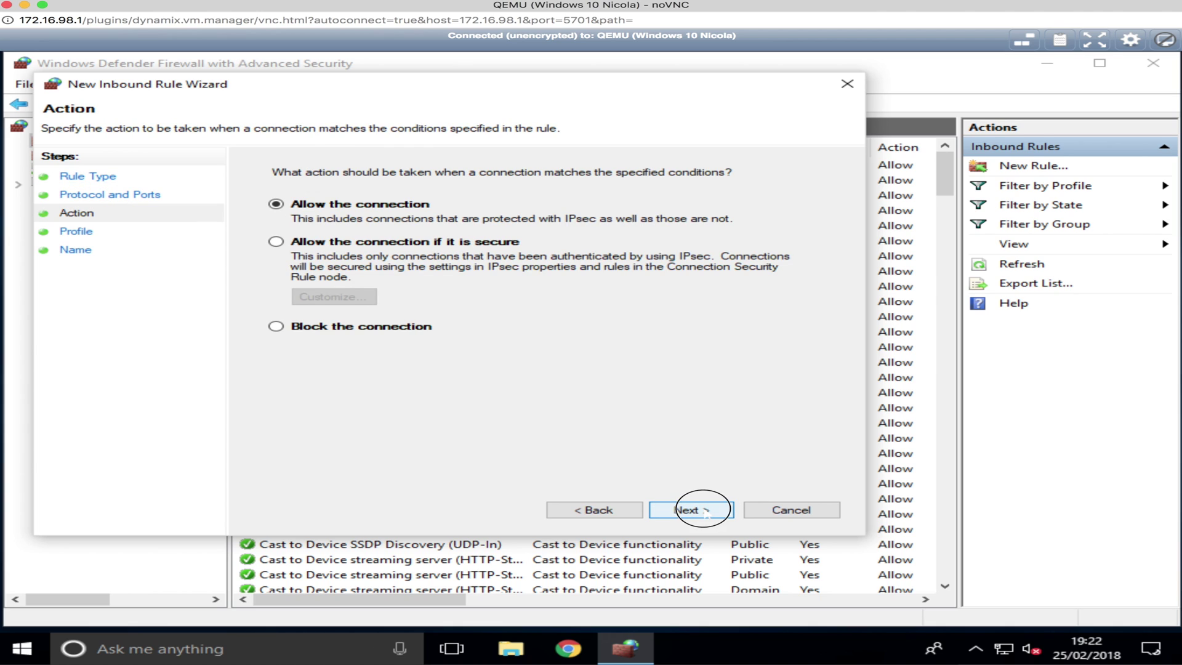
pyautogui.click(706, 510)
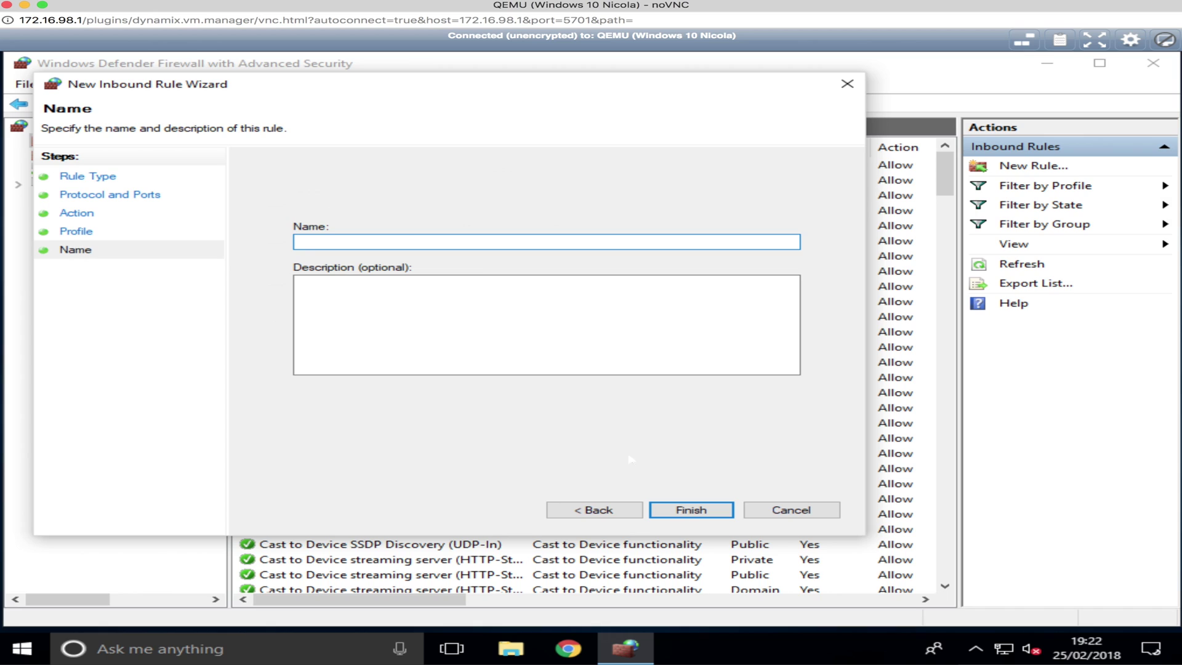
pyautogui.write('RDC4031IN')
pyautogui.click(708, 514)
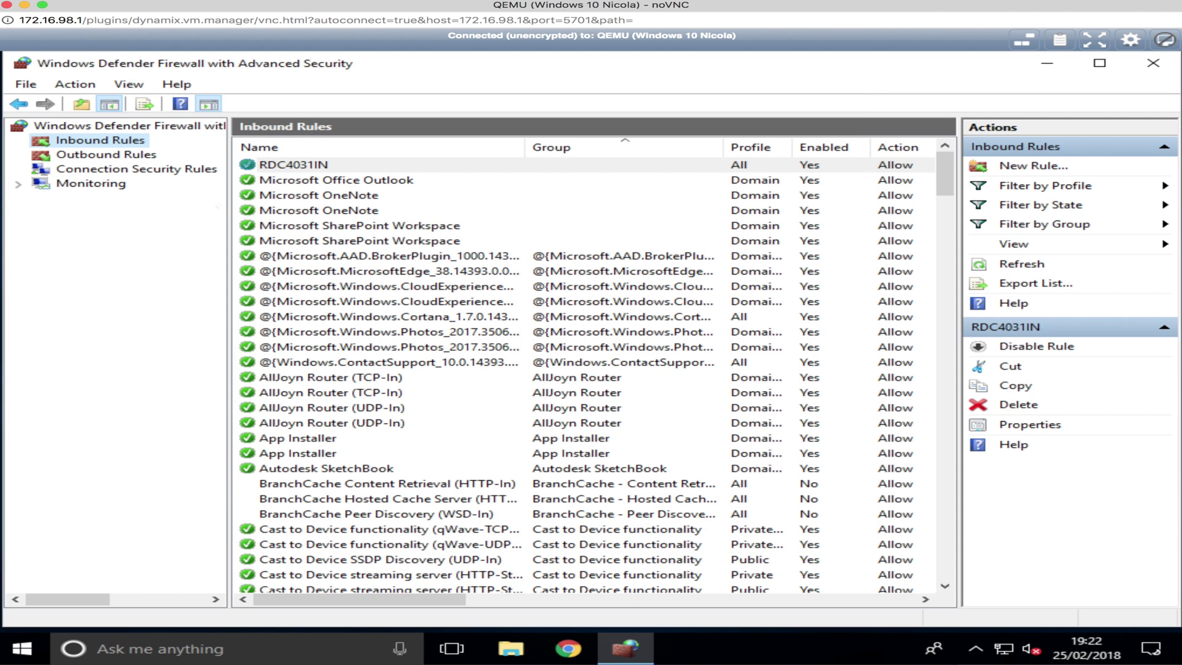
# Start a new port-type outbound rule with specific remote port 4331.
pyautogui.click(106, 155)
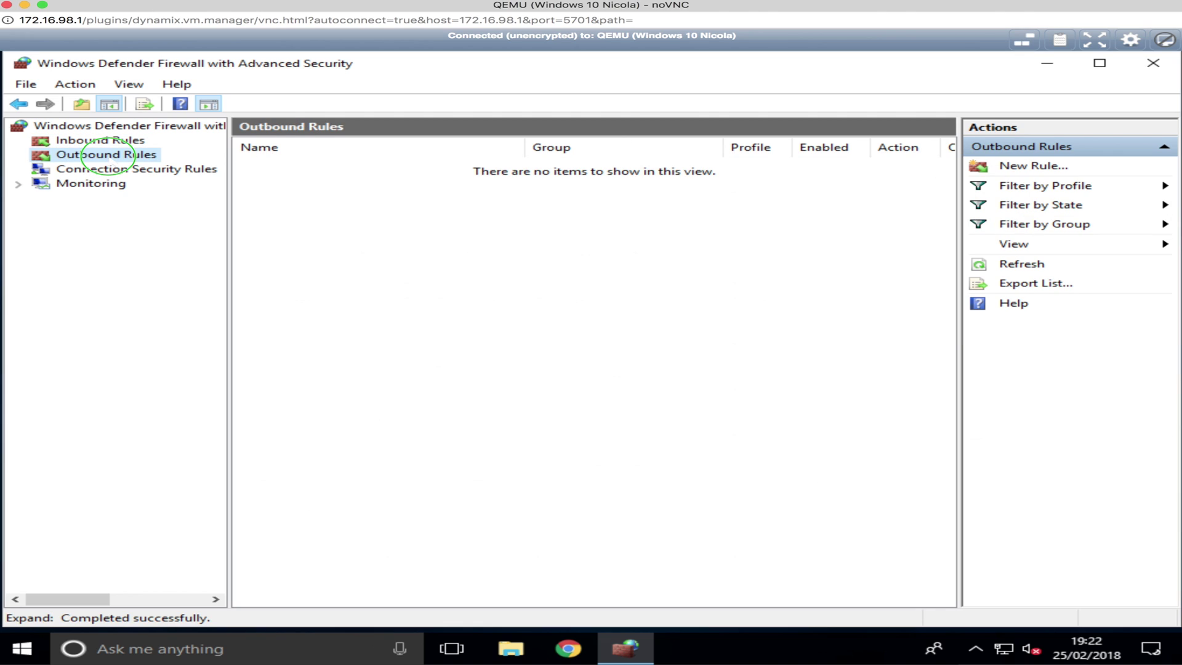
pyautogui.rightClick(108, 157)
pyautogui.click(168, 165)
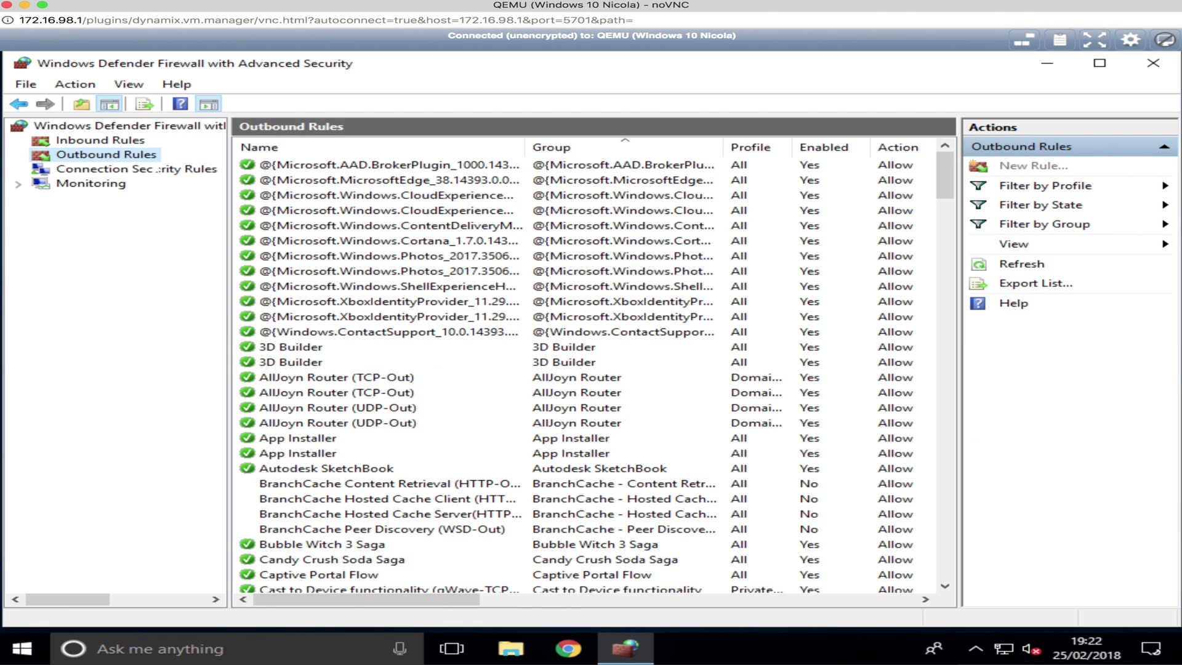
pyautogui.click(337, 290)
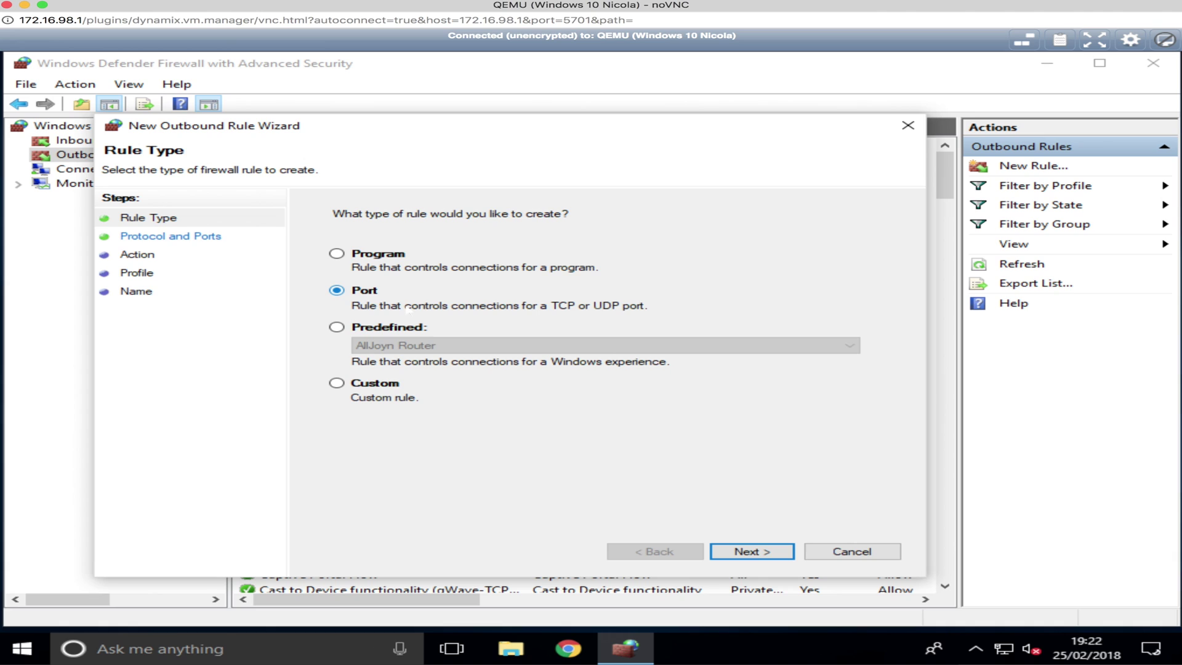
pyautogui.click(755, 552)
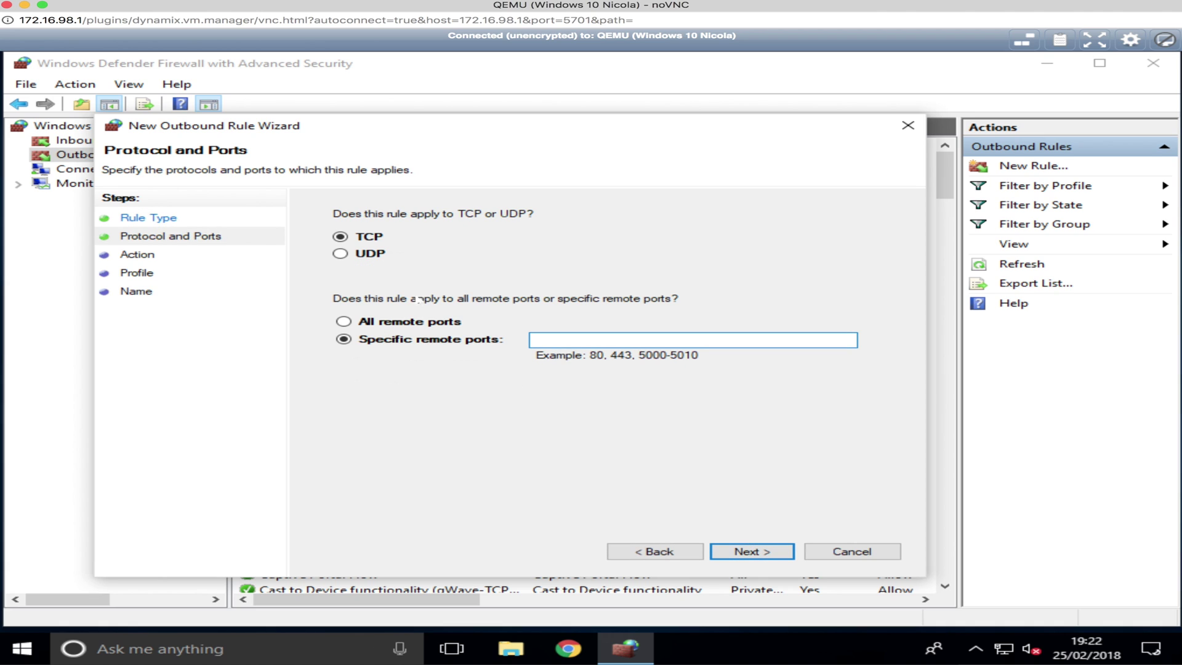
pyautogui.click(545, 342)
pyautogui.write('4331')
# Allow the connection on all profiles and name the outbound rule RDC4031OUT.
pyautogui.click(755, 551)
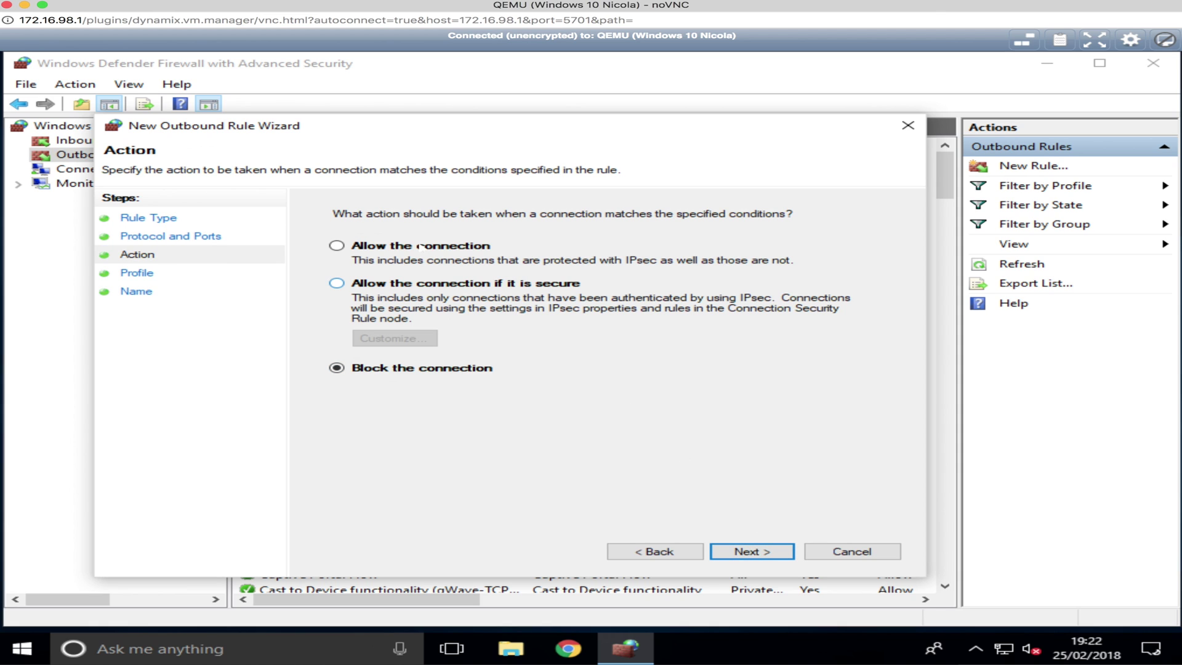
pyautogui.click(336, 245)
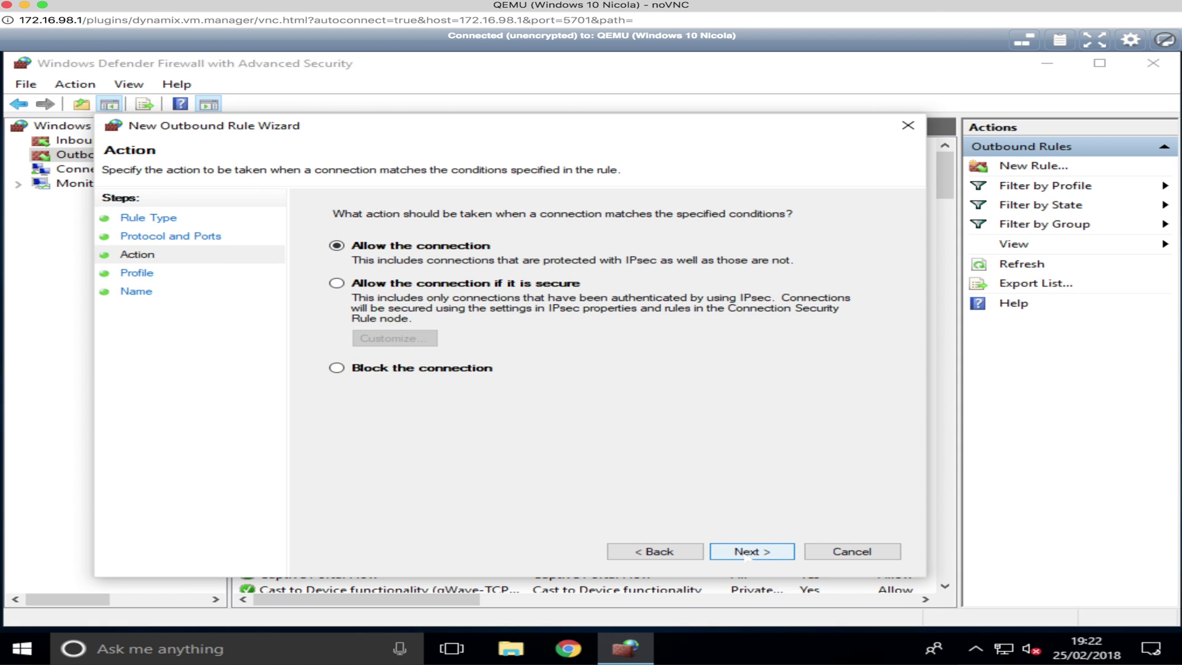
pyautogui.click(747, 551)
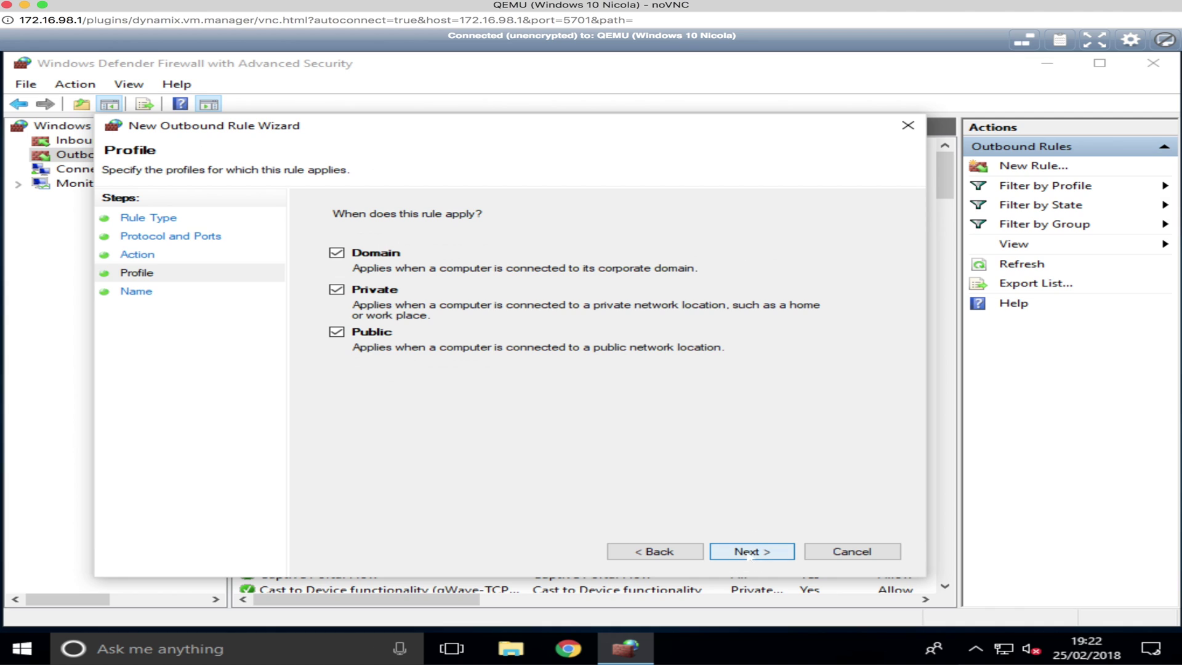
pyautogui.click(749, 551)
pyautogui.write('RD')
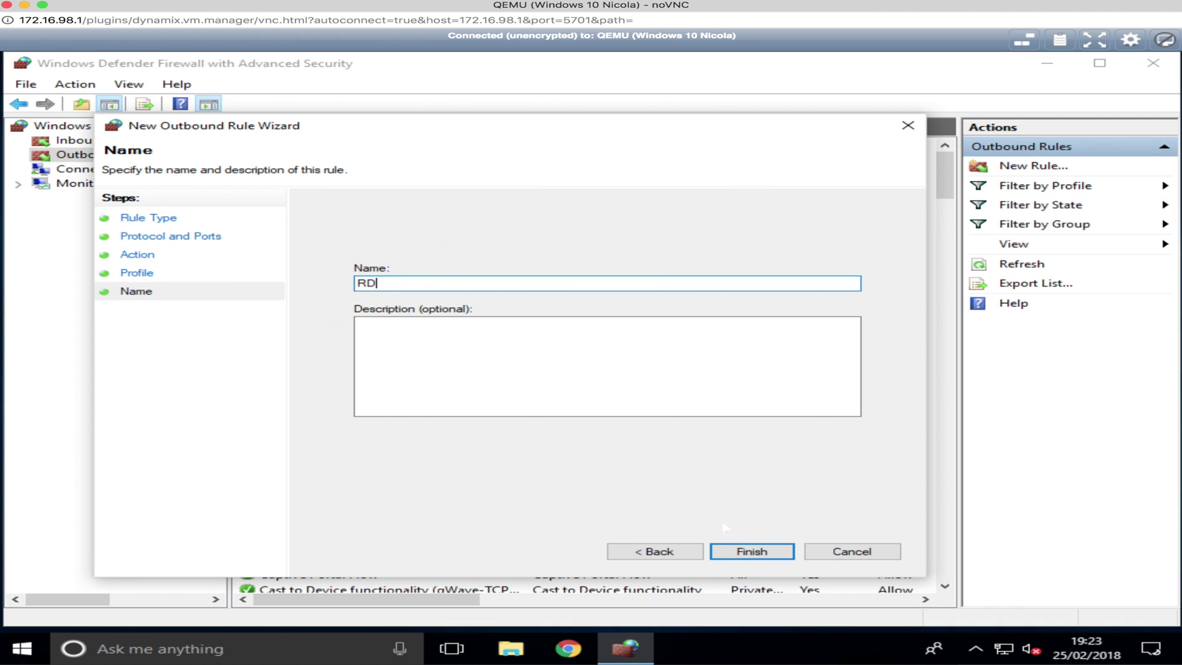
pyautogui.write('C4031OUT')
pyautogui.click(752, 552)
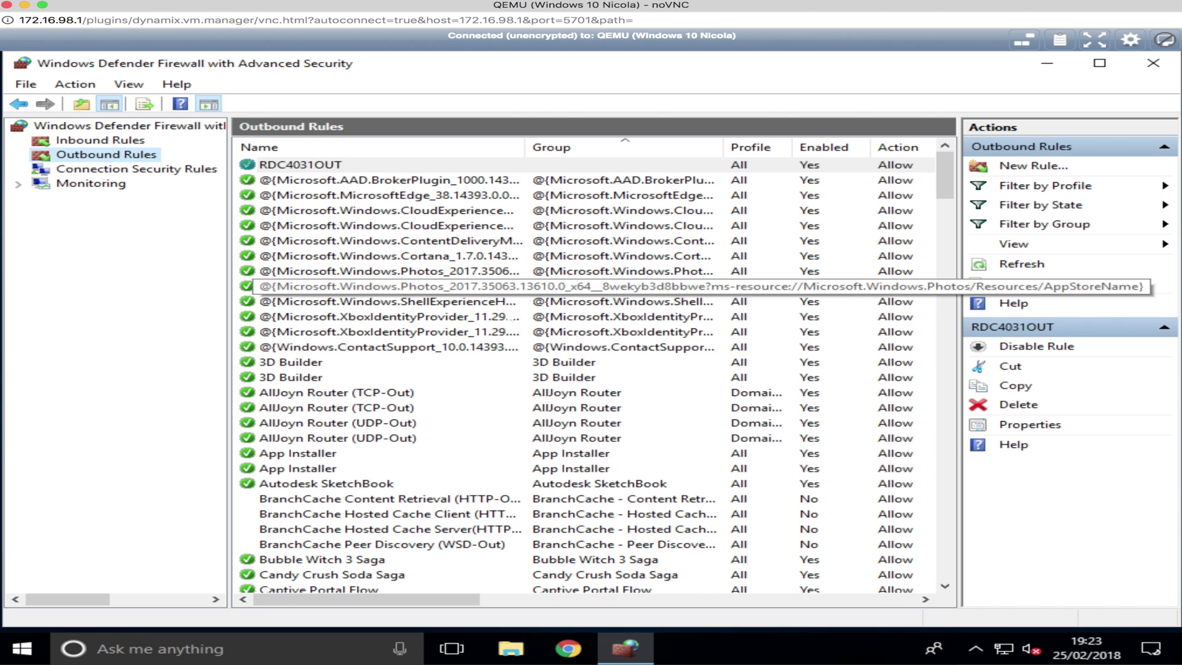
# Close the firewall console and restart Windows from the Start menu power options.
pyautogui.click(1149, 68)
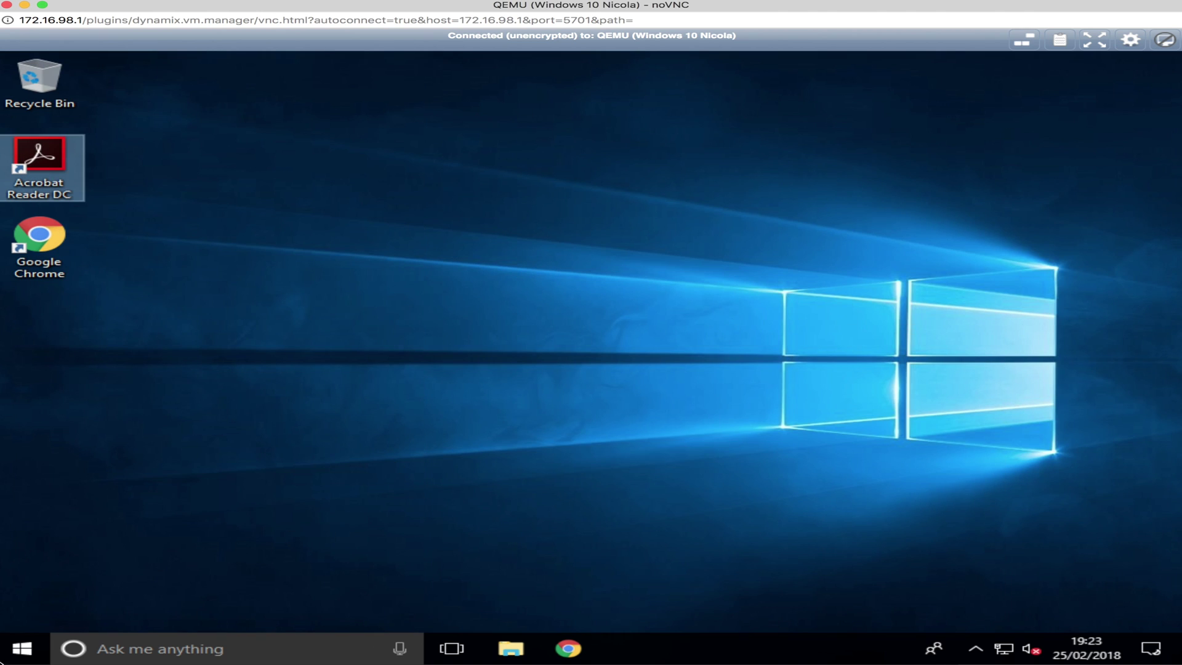
pyautogui.click(22, 648)
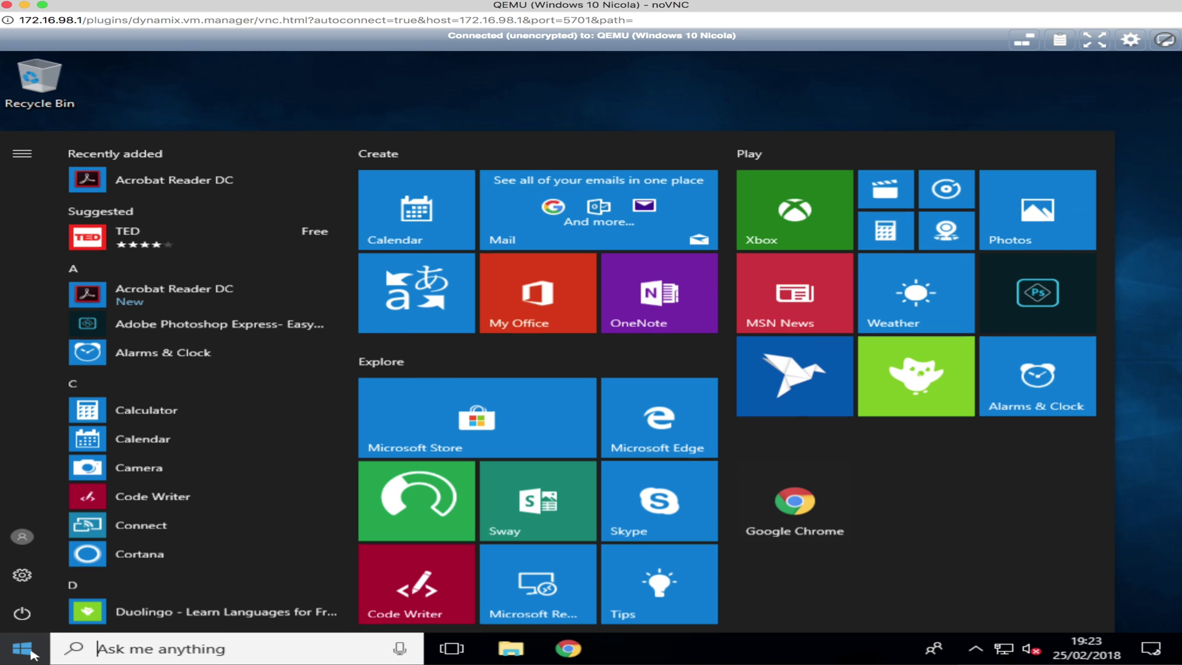
pyautogui.click(23, 579)
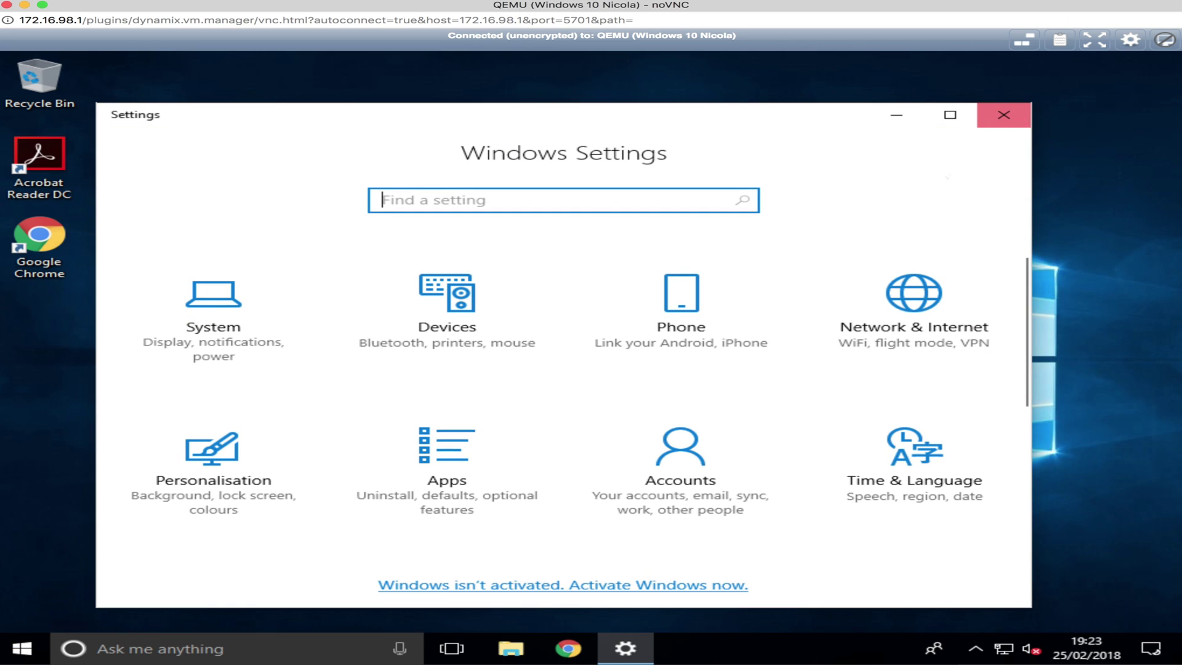
pyautogui.click(1003, 114)
pyautogui.click(22, 648)
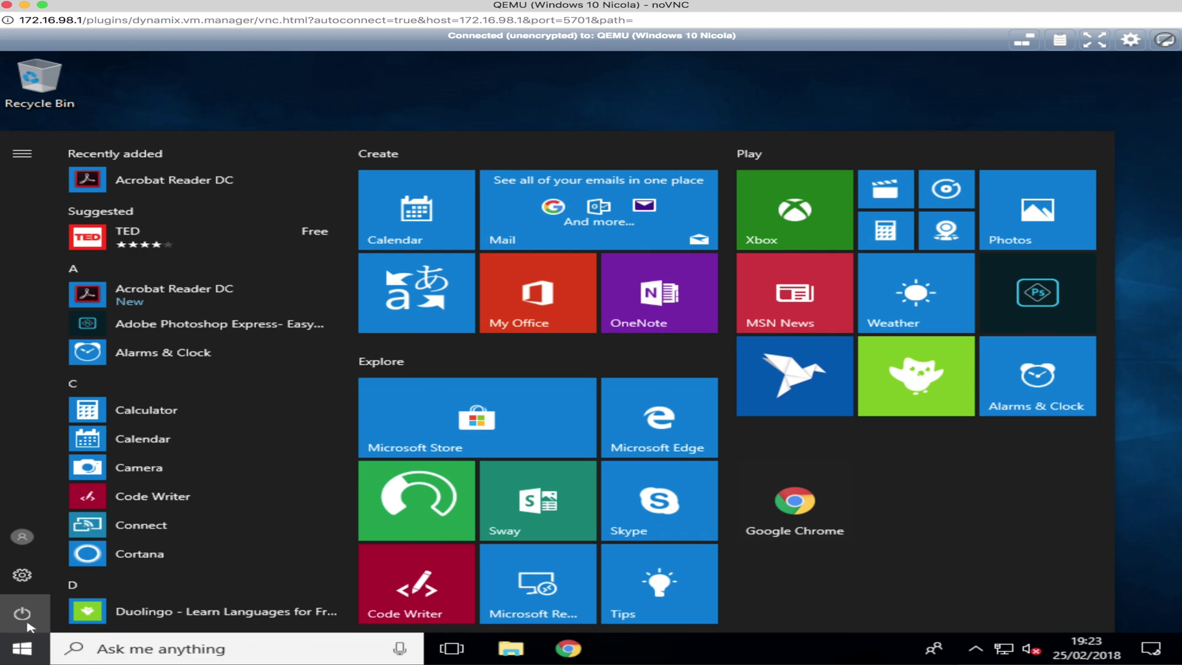
pyautogui.click(24, 614)
pyautogui.click(66, 577)
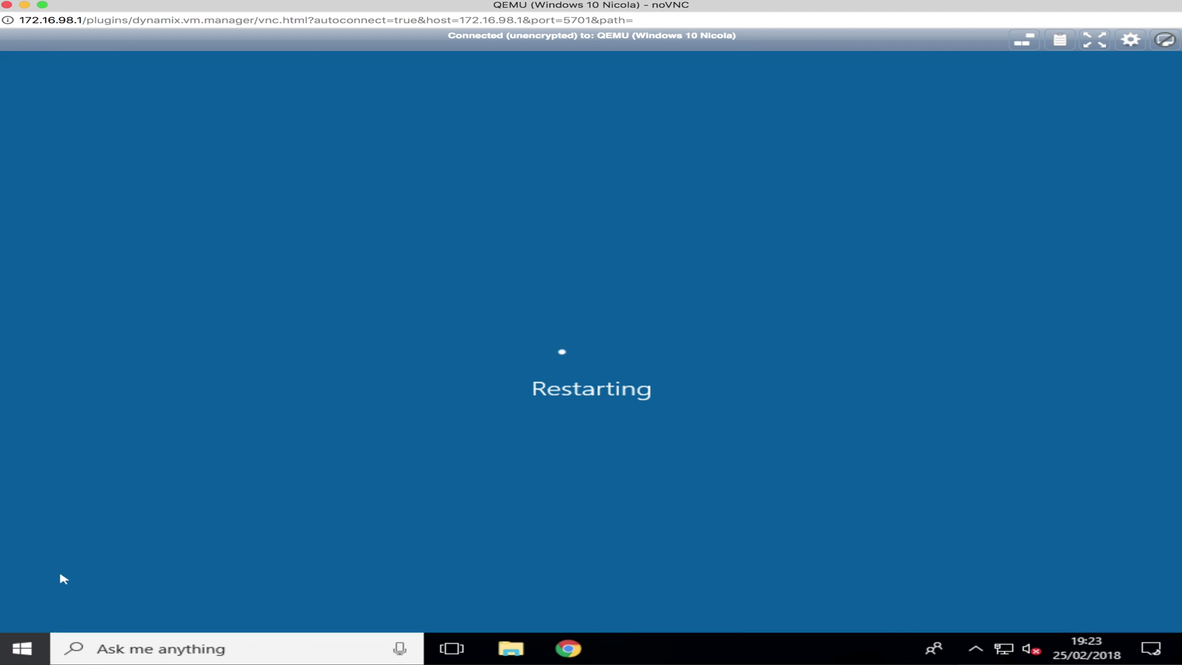